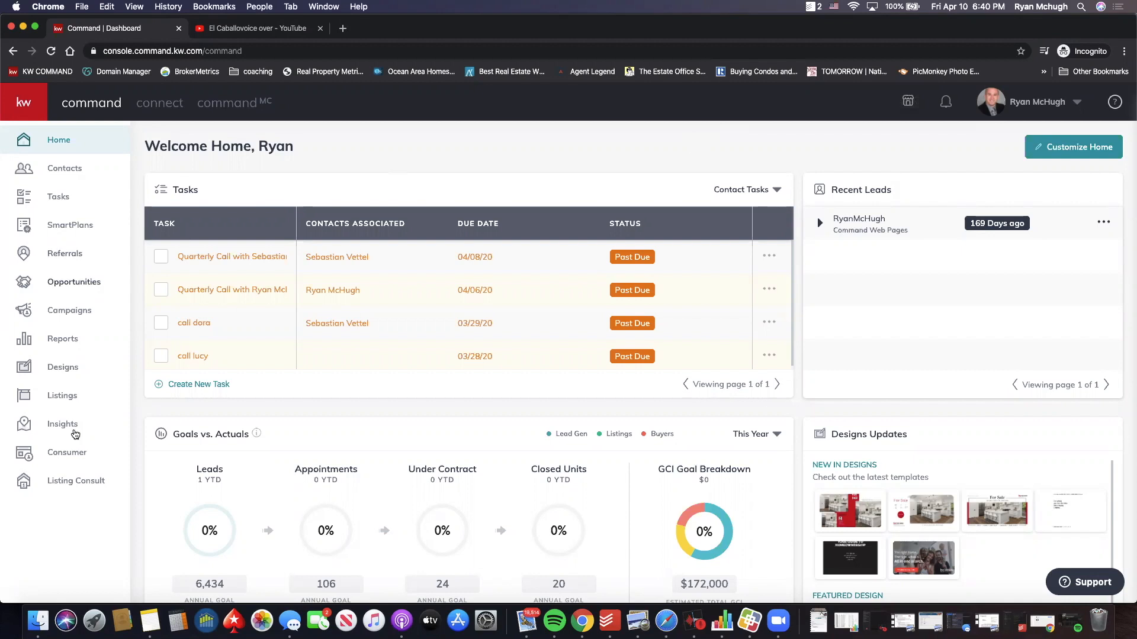
Step: Create a new standalone landing page from the Consumer section and dismiss the layout hint
left_click(67, 453)
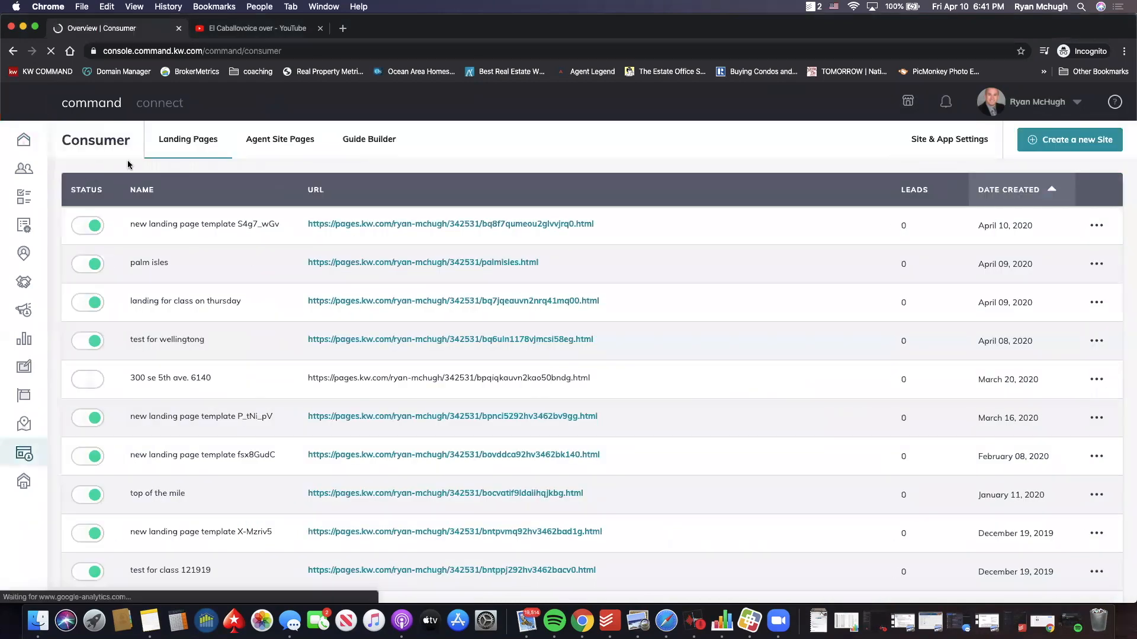
left_click(1074, 146)
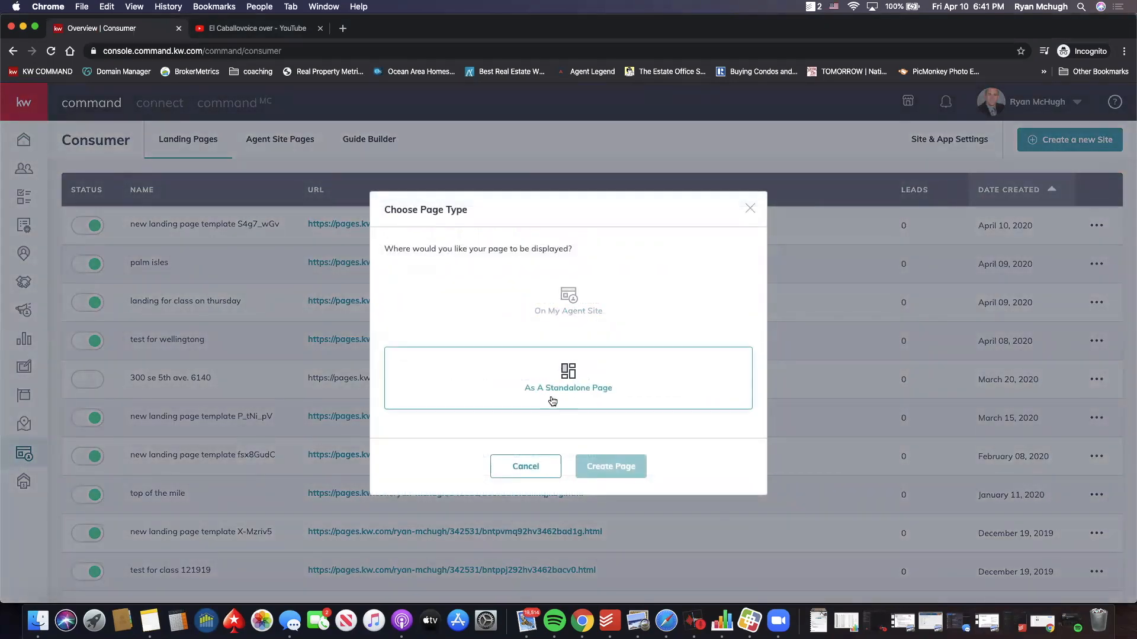
left_click(576, 392)
left_click(596, 467)
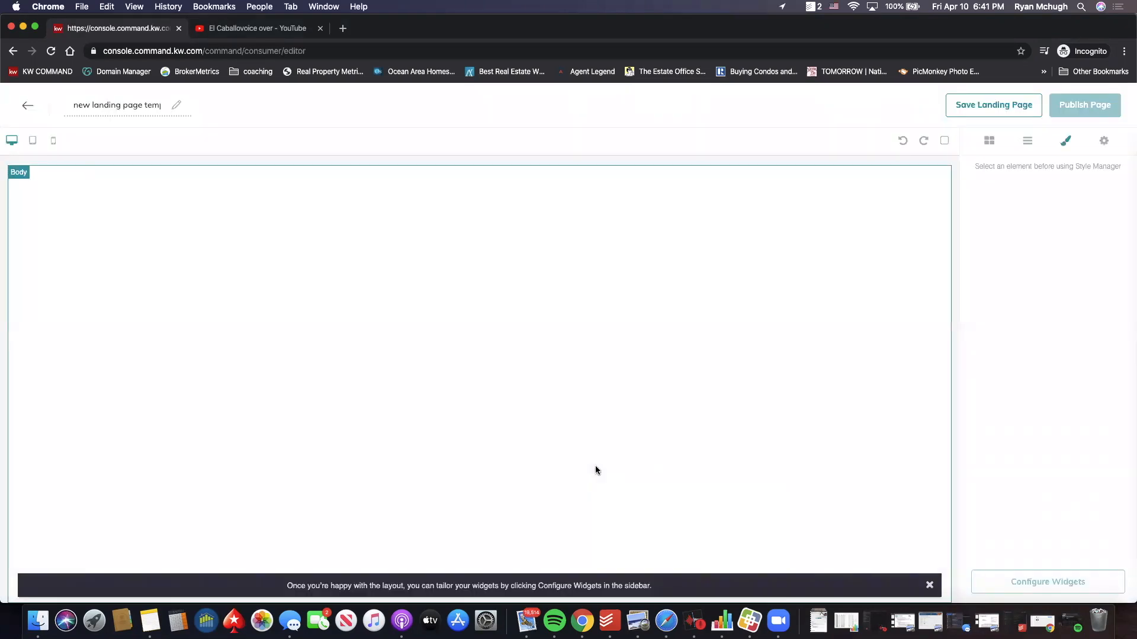
left_click(929, 585)
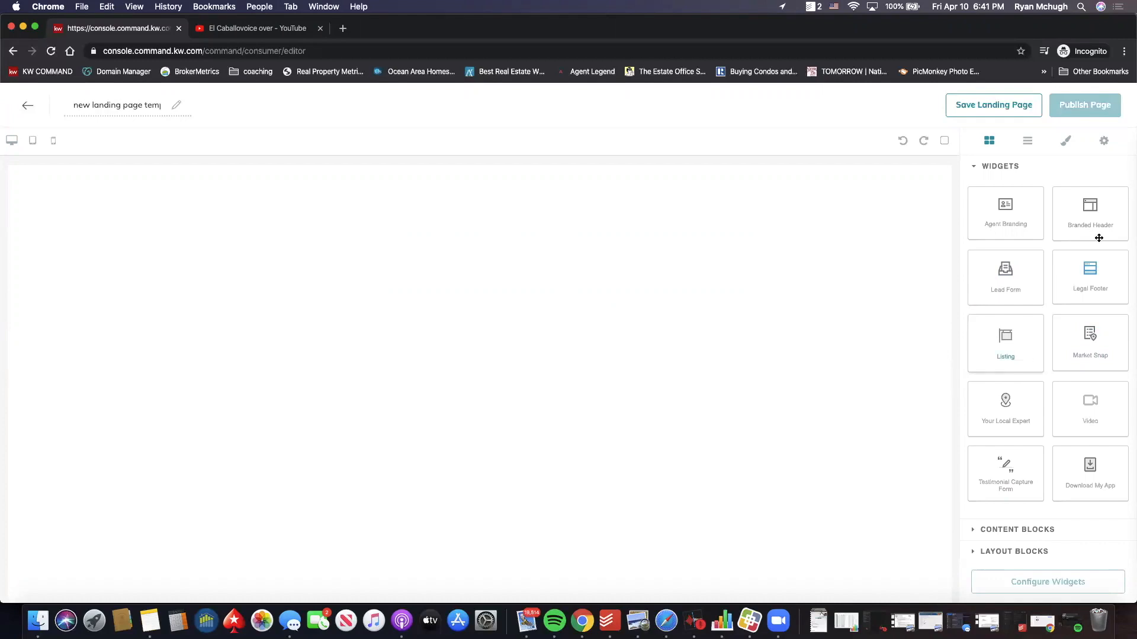
Step: Add the Branded Header, Market Snap and Lead Form widgets to the blank page, in that order from the top down
left_click_drag(1104, 221, 853, 213)
left_click_drag(1084, 345, 809, 359)
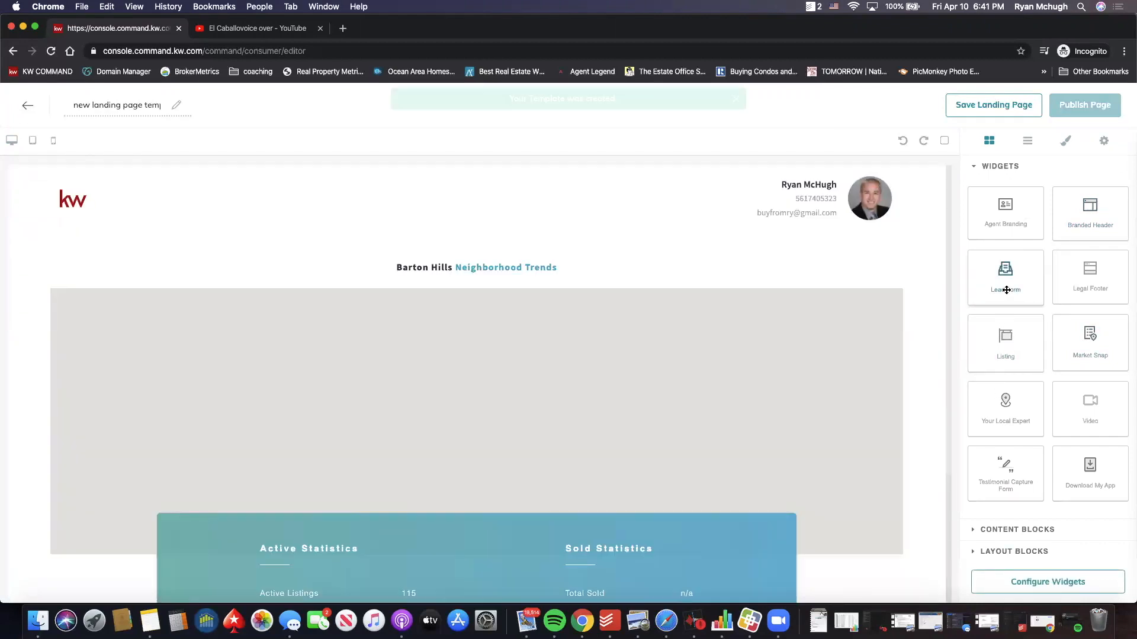
left_click_drag(1004, 289, 807, 573)
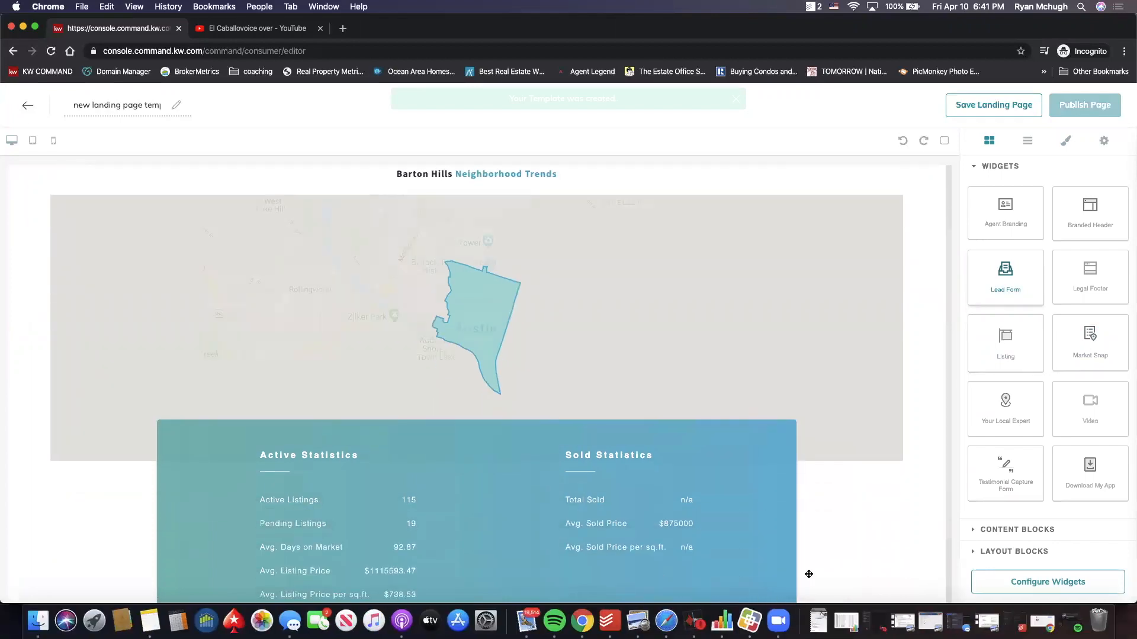
scroll(825, 495, "up", 10)
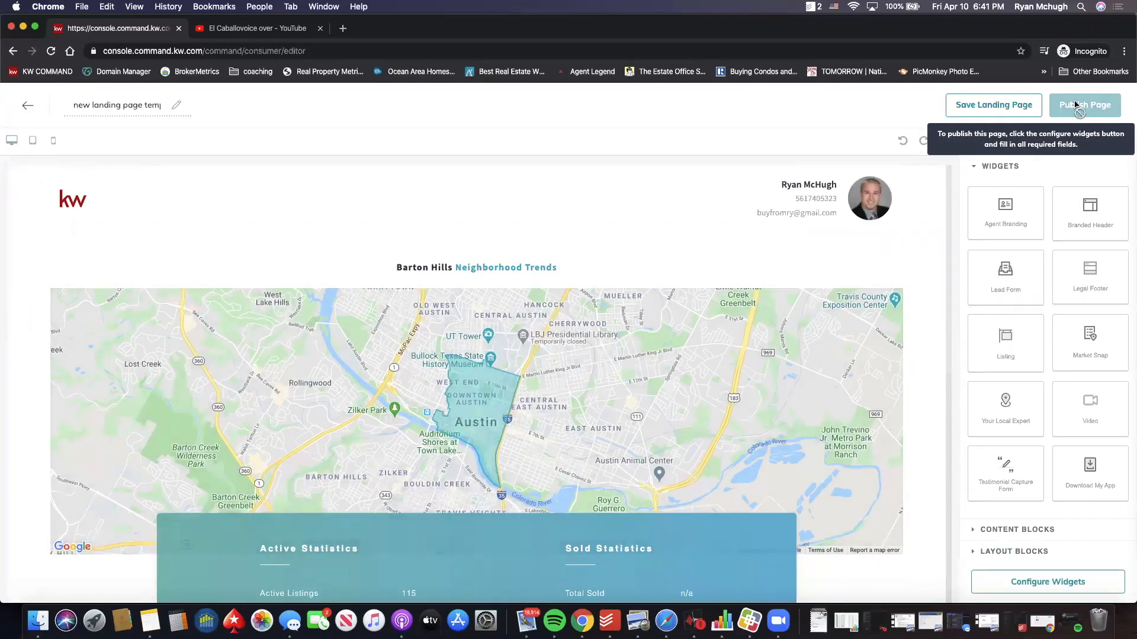
Step: Go through the configuration of the three widgets and set the Market Snap's postal code to 33472
left_click(1032, 585)
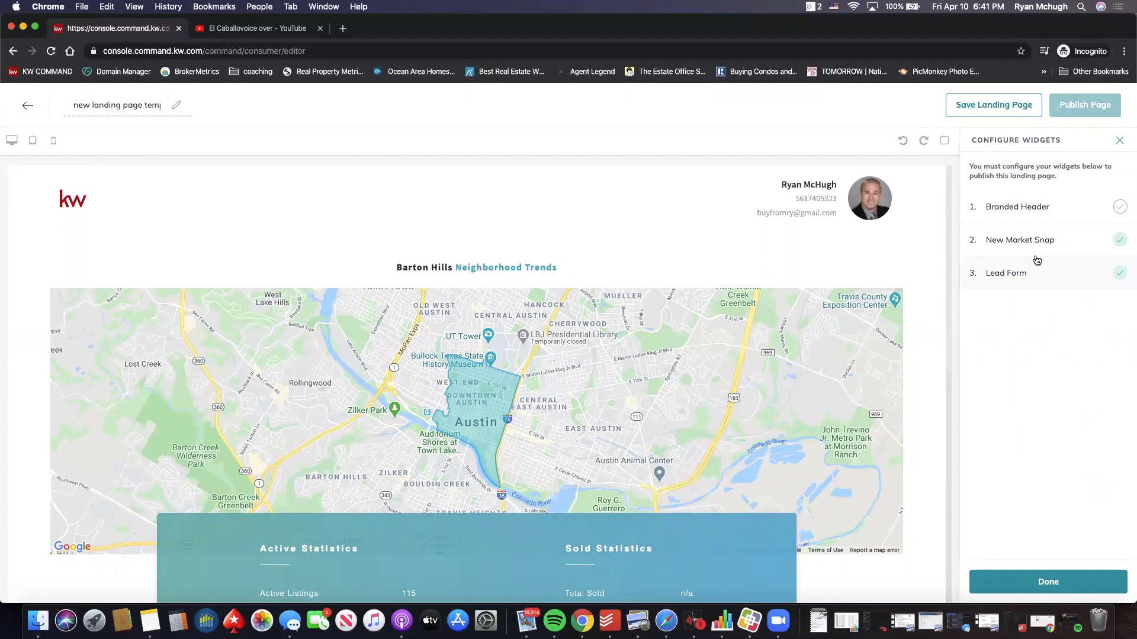
left_click(1027, 212)
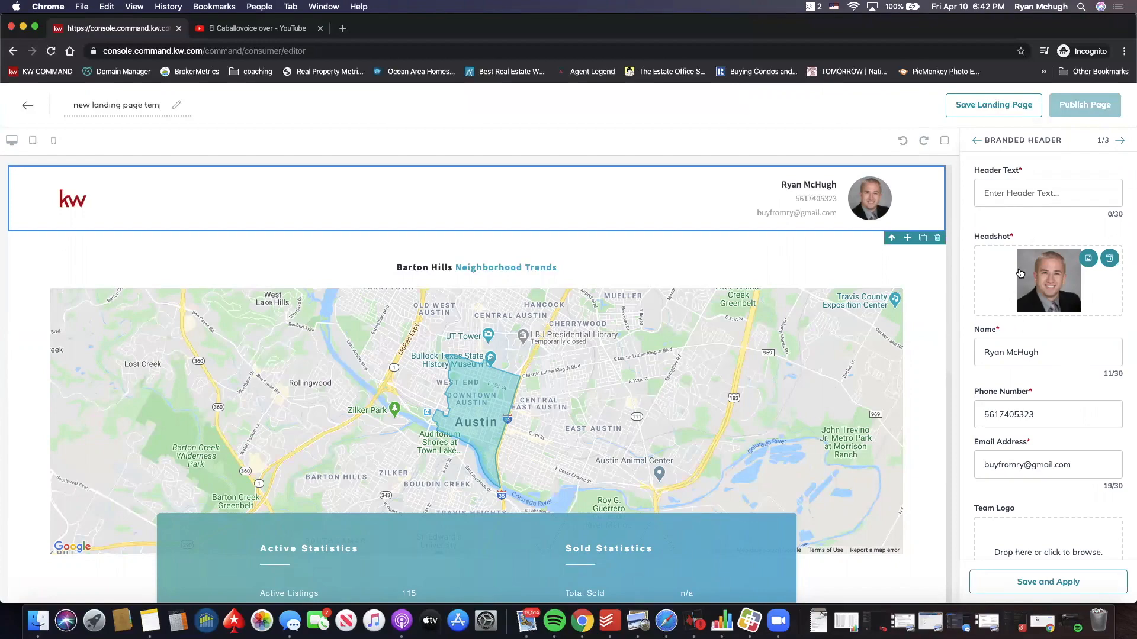
left_click(1119, 140)
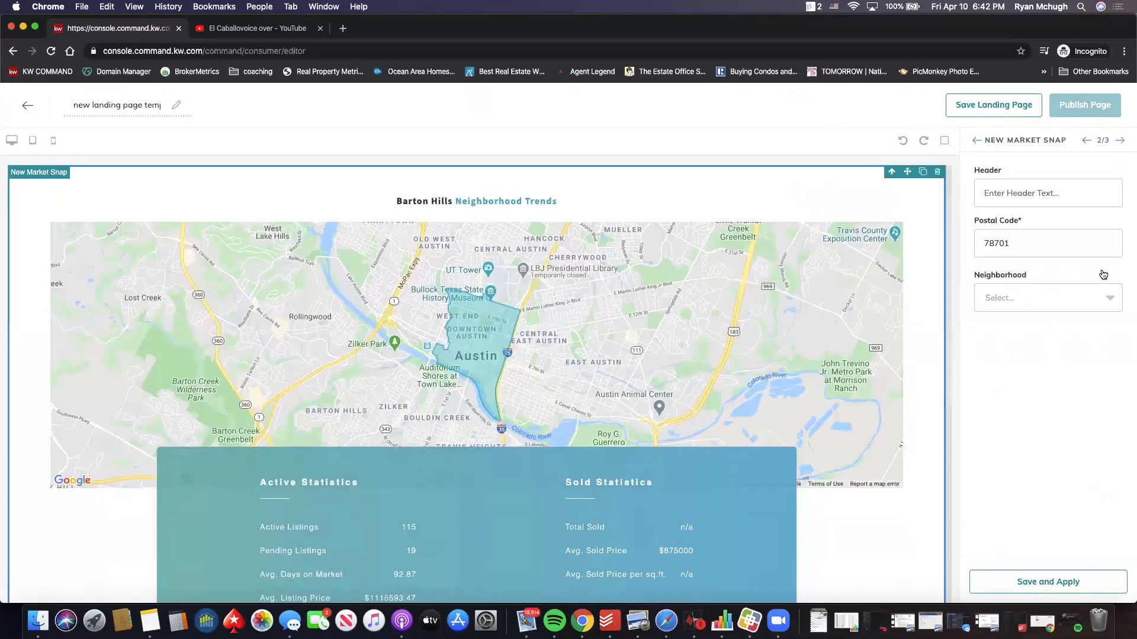
left_click(1120, 142)
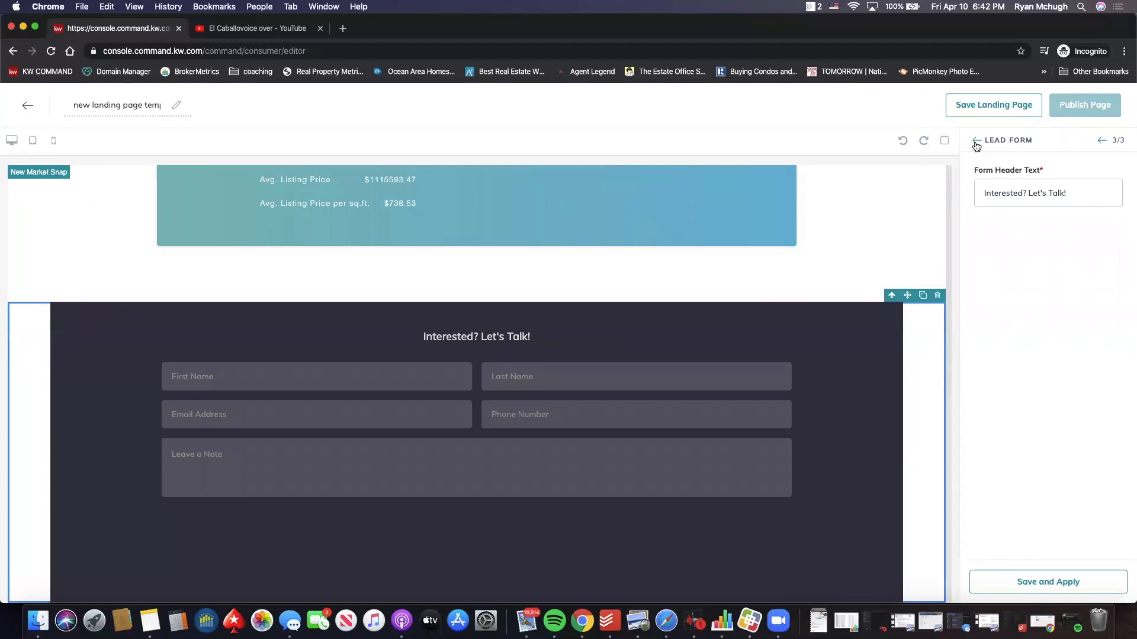
left_click(977, 141)
left_click(1030, 247)
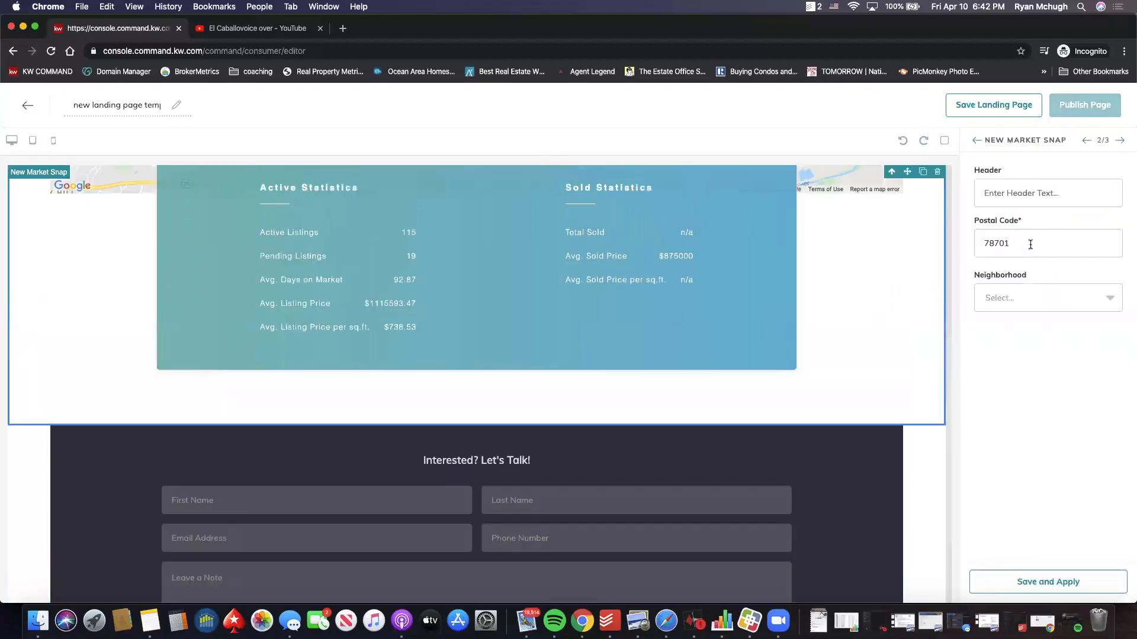
double_click(1018, 248)
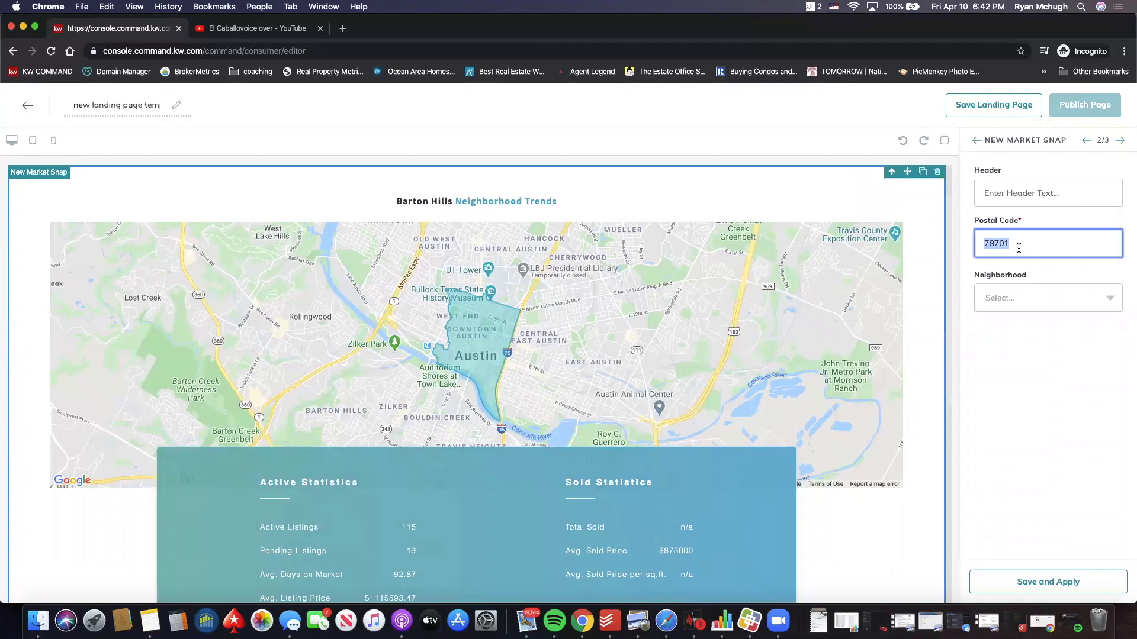
type("33472")
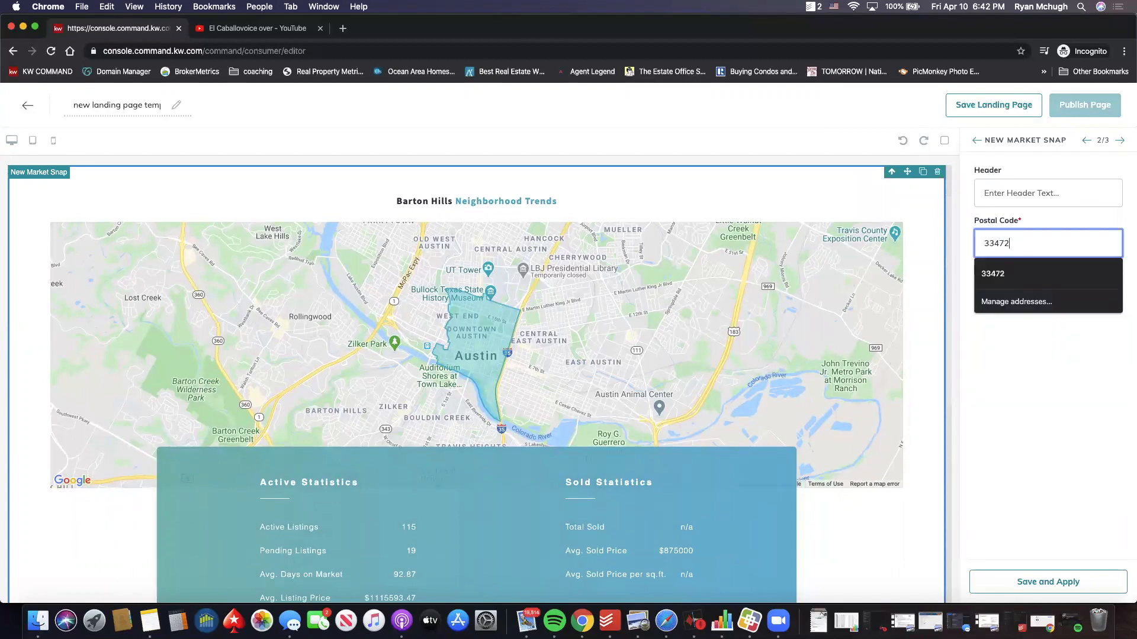
left_click(1070, 268)
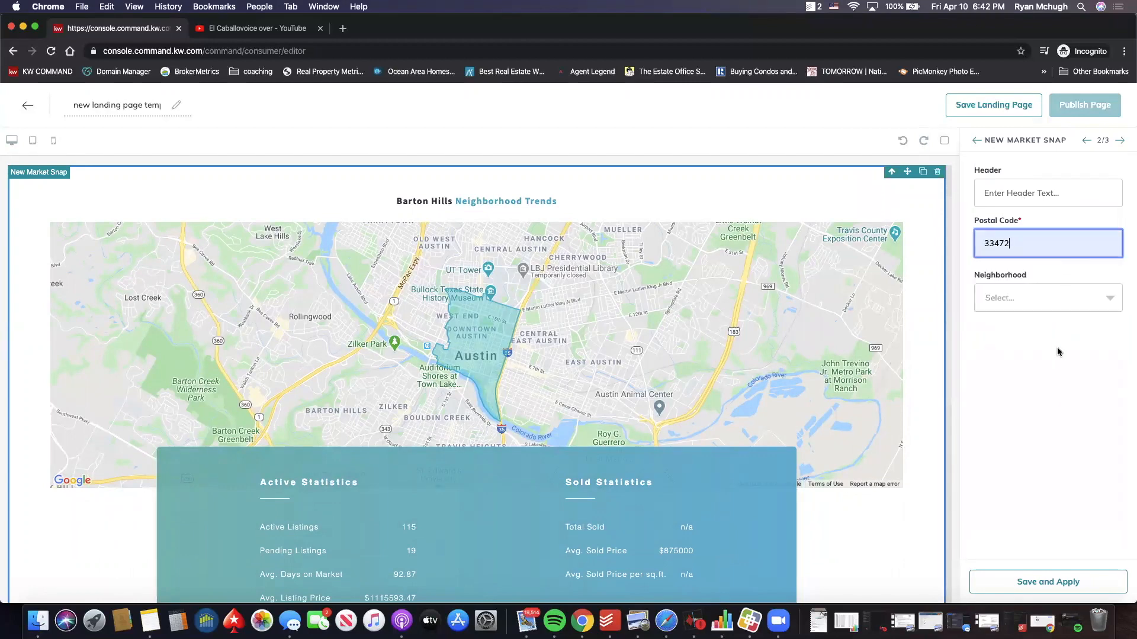
Step: Set the Market Snap's neighborhood and header to Lake Charleston, and apply the configuration
left_click(1046, 305)
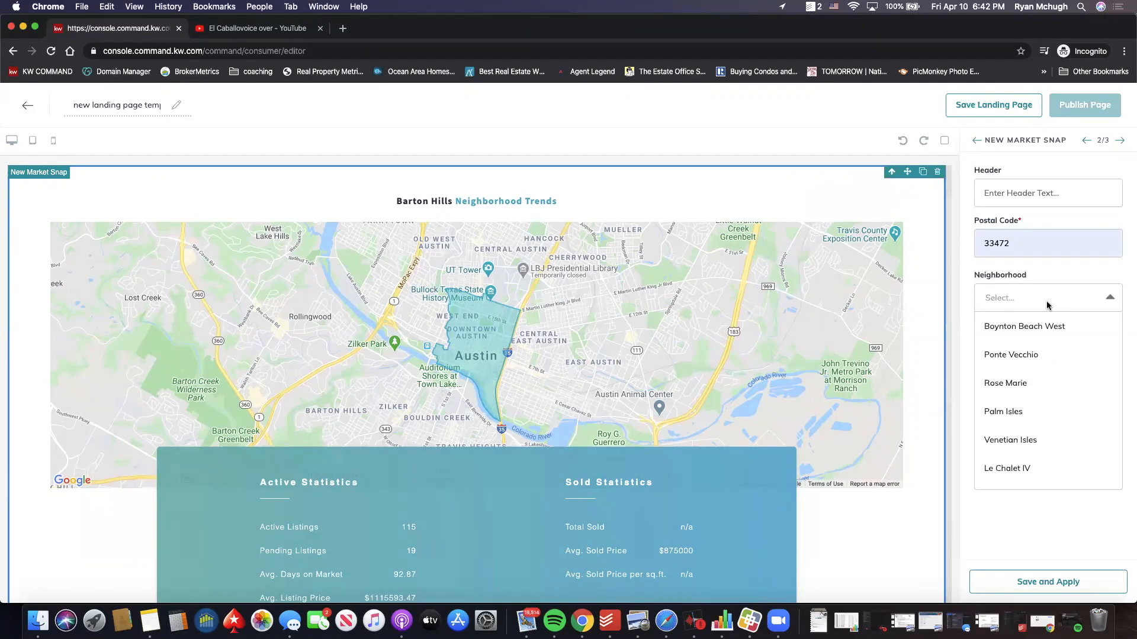
scroll(1045, 421, "down", 4)
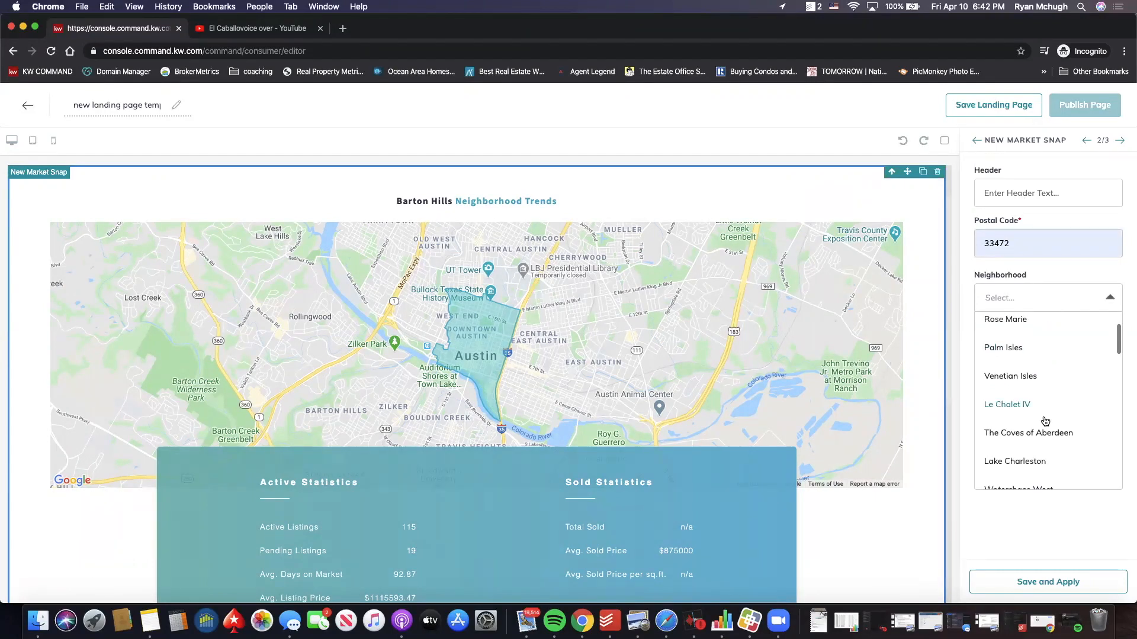
scroll(1044, 421, "down", 1)
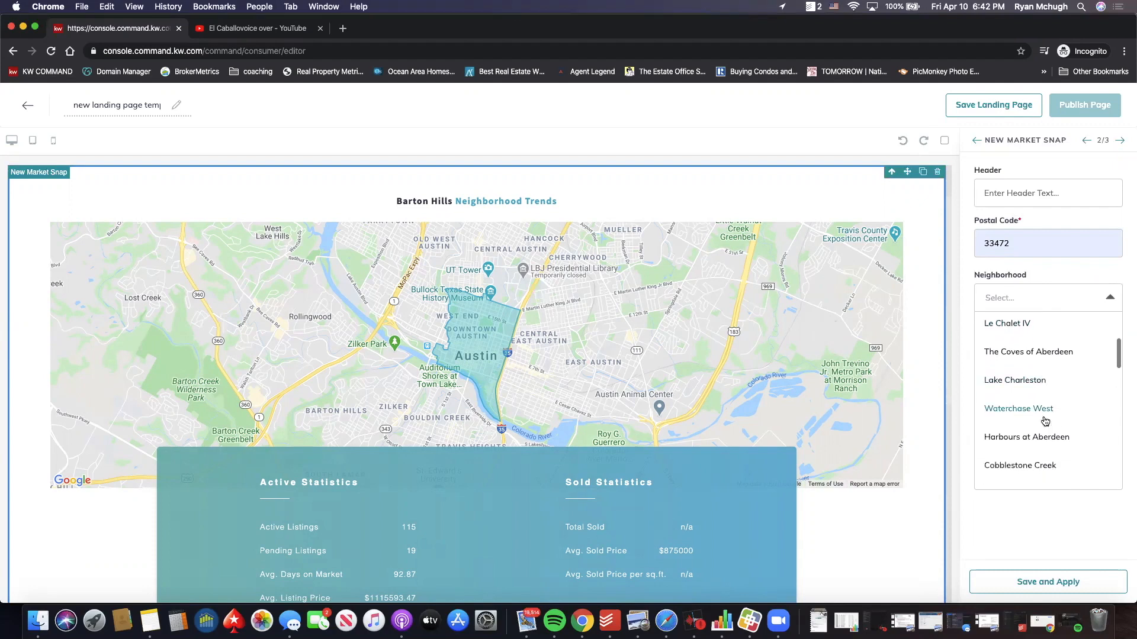
left_click(1058, 381)
left_click(995, 196)
type("Lake Charleston")
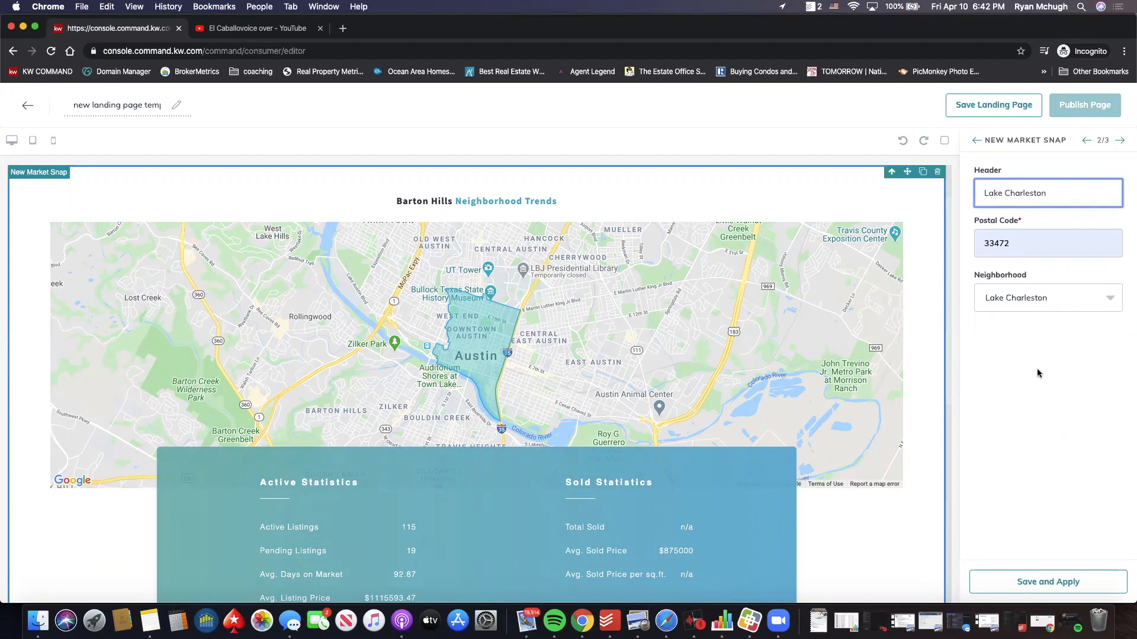
left_click(1043, 580)
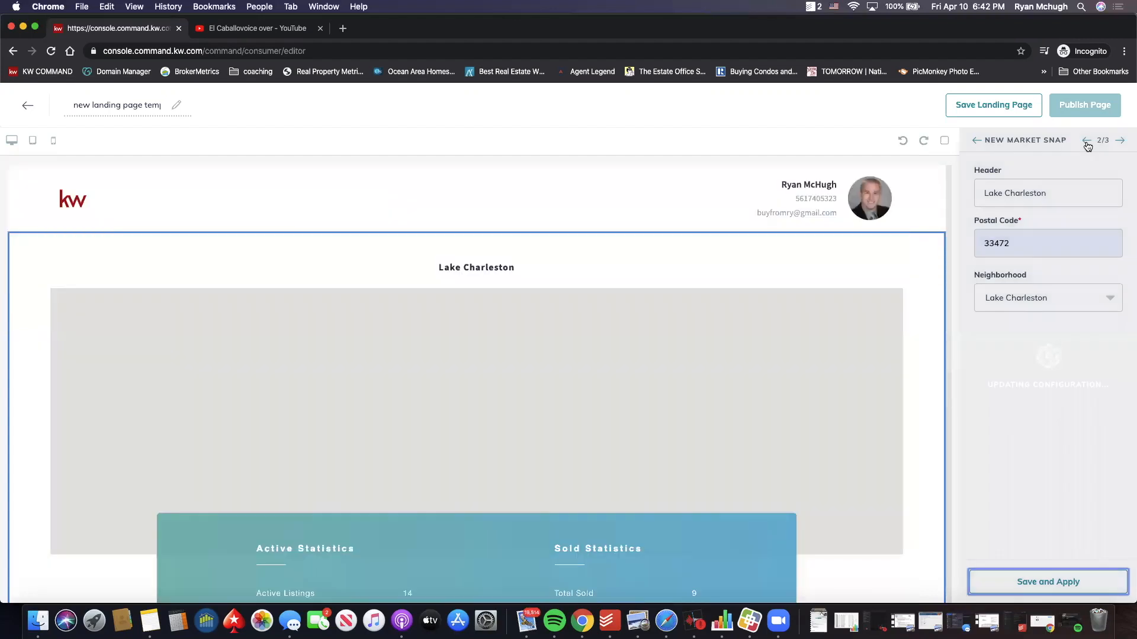
Step: Set the Branded Header's text to "Market Snap for Lake Charlesto" and apply it
left_click(1087, 144)
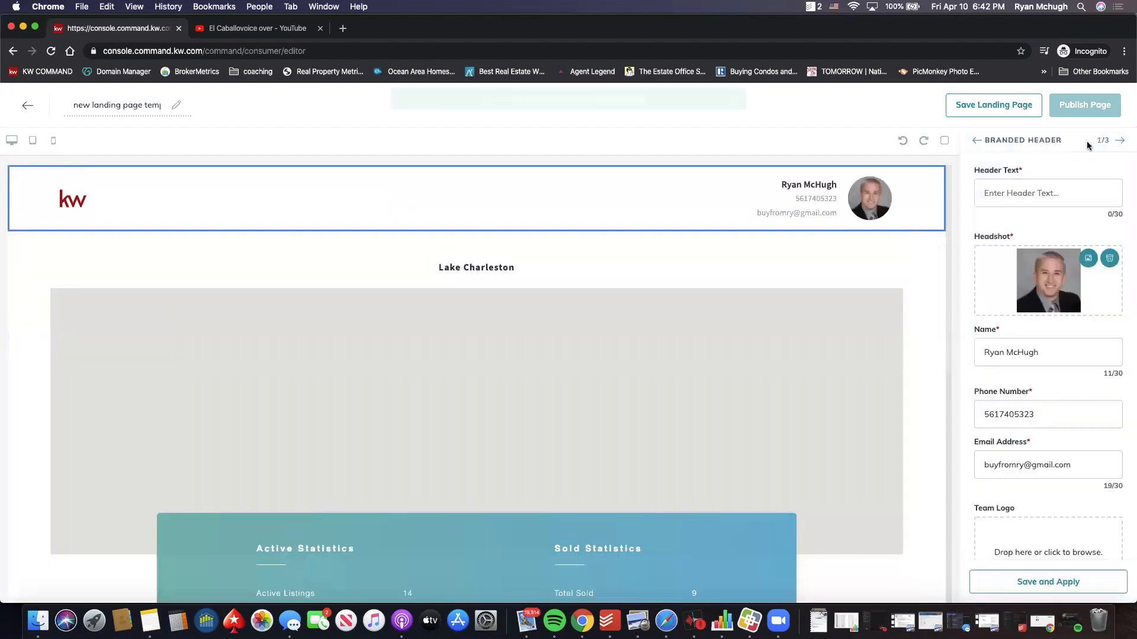
left_click(1046, 199)
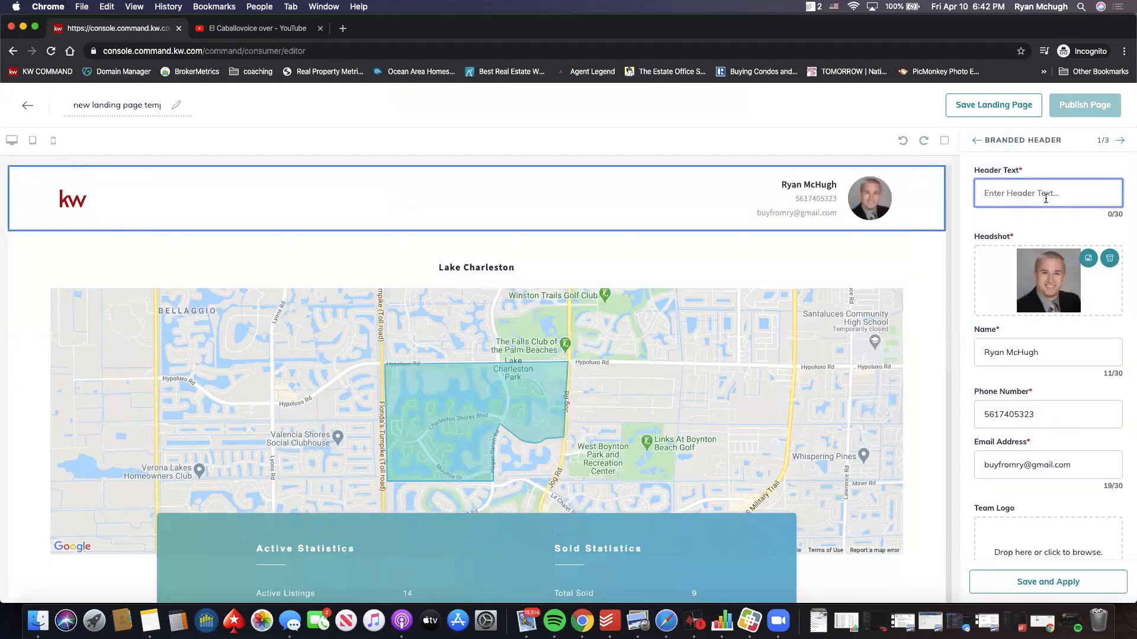
type("Ma")
type("rlesto")
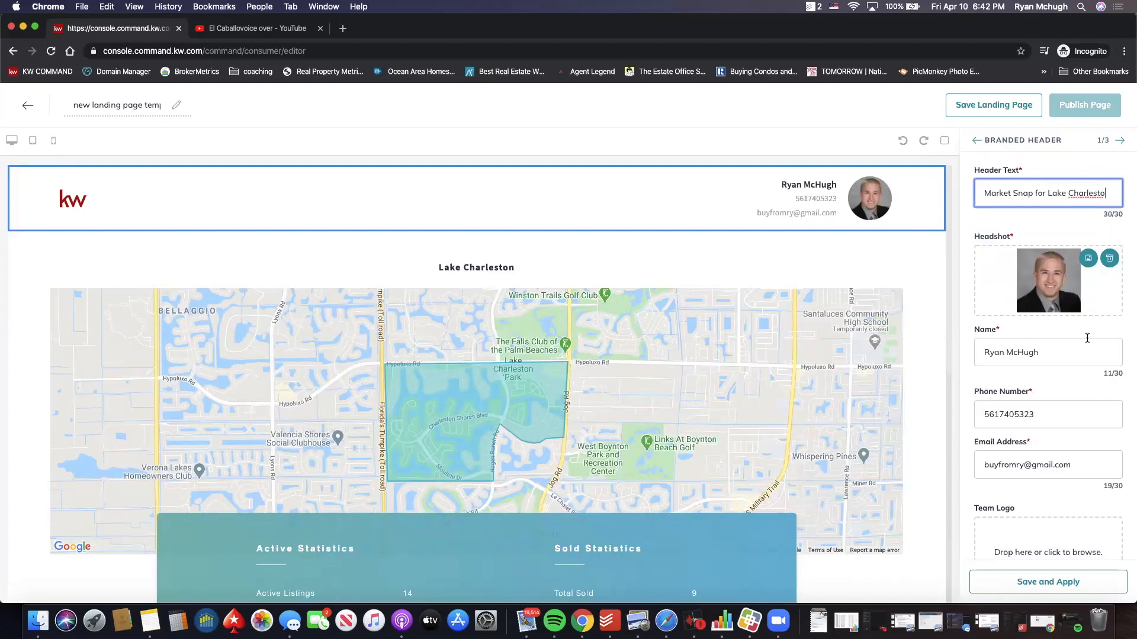
scroll(1088, 342, "down", 2)
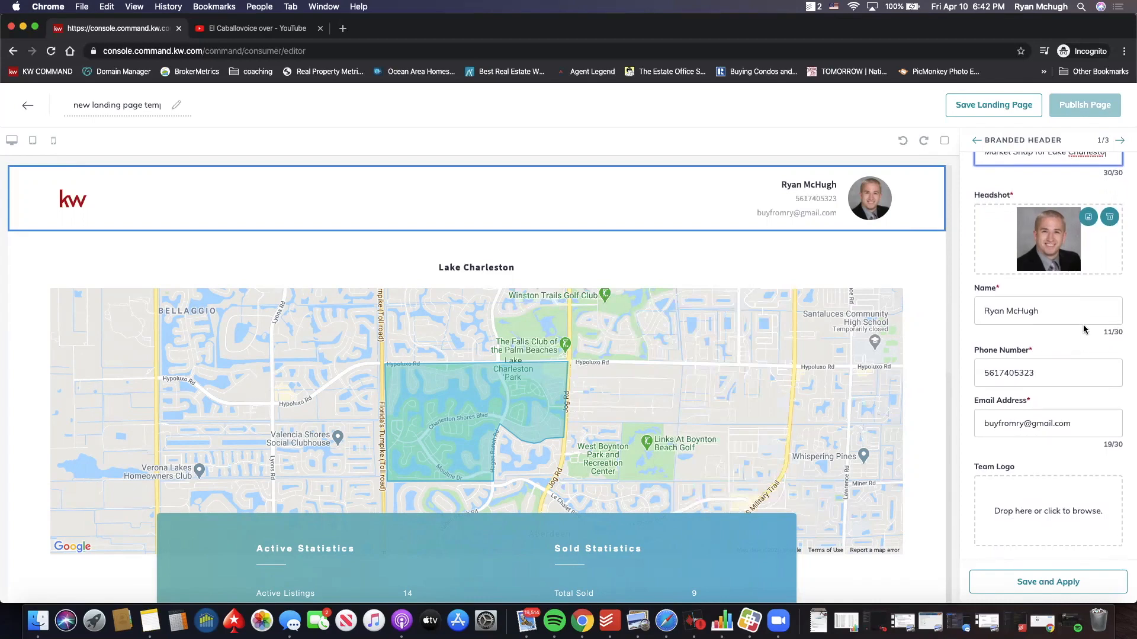
left_click(1053, 585)
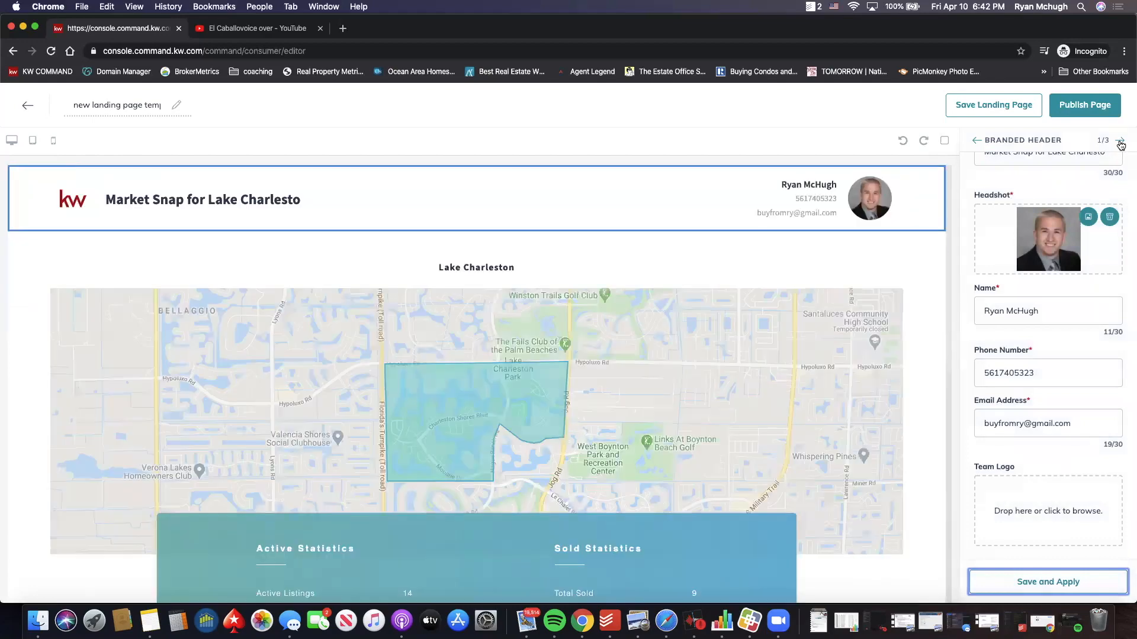
Step: Change the Lead Form's header text to "Please buy a house!" and apply it
left_click(1120, 142)
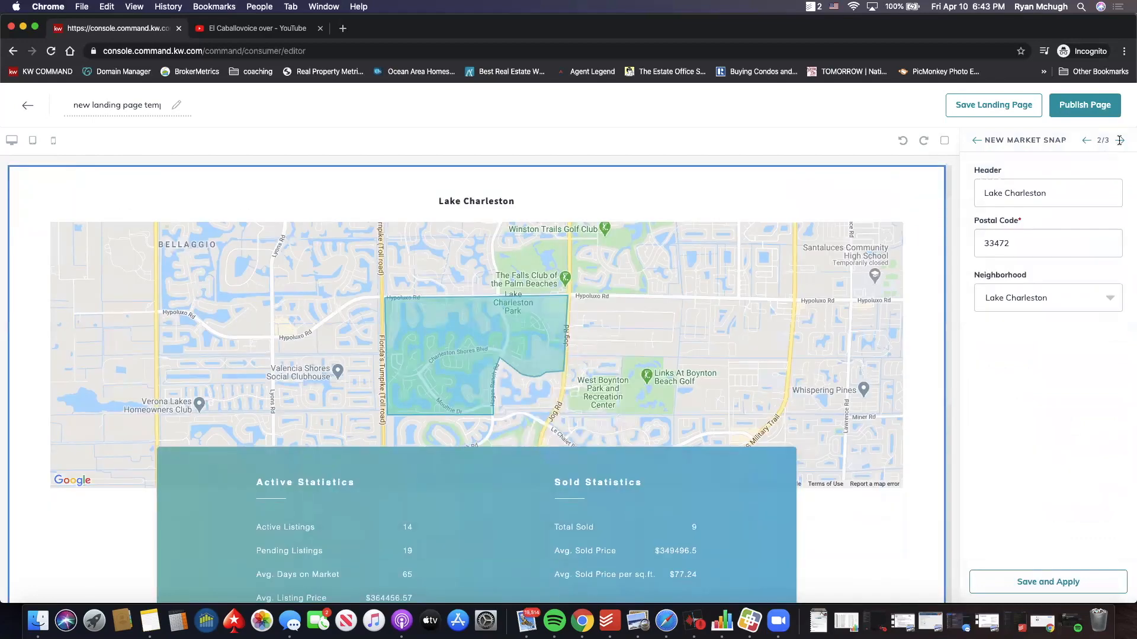
left_click(1119, 141)
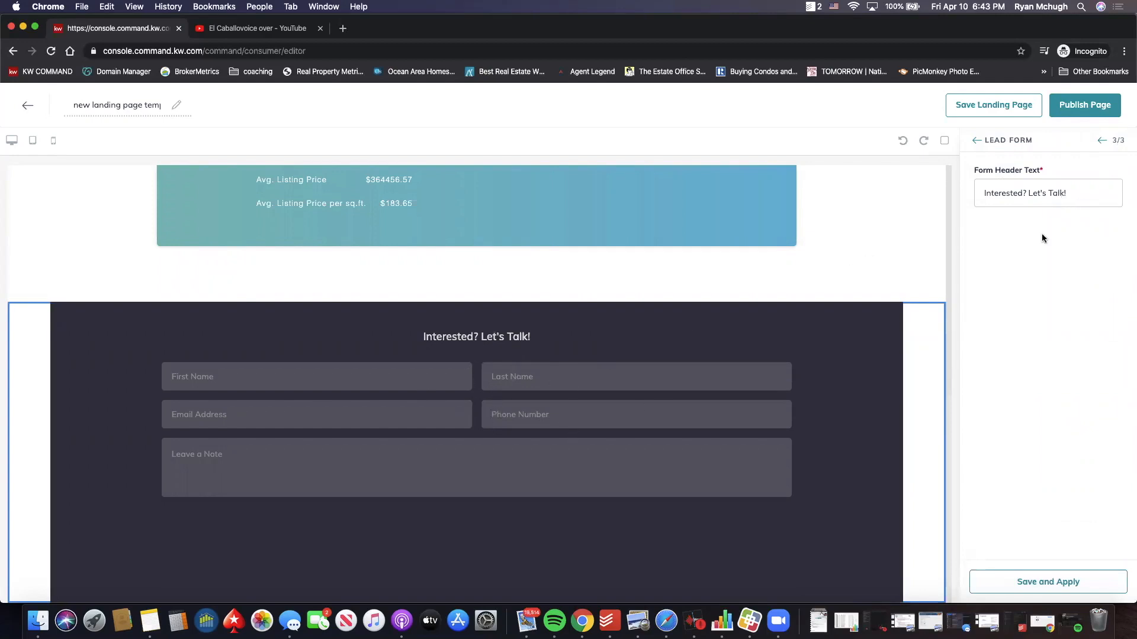
triple_click(1058, 197)
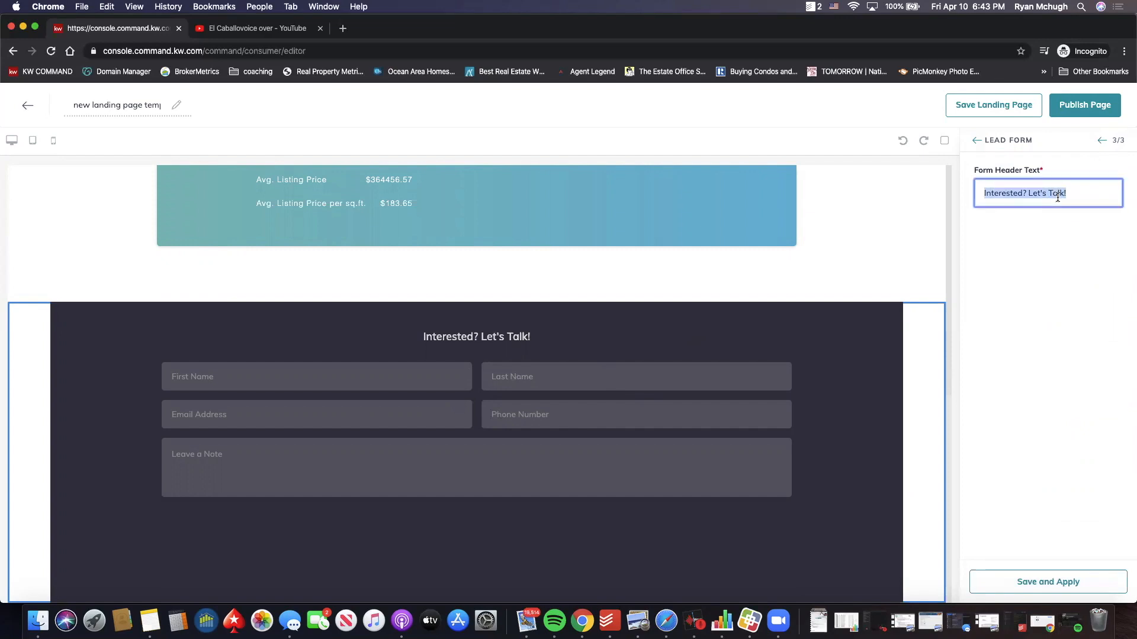
key("BackSpace")
type("Please buy a house!")
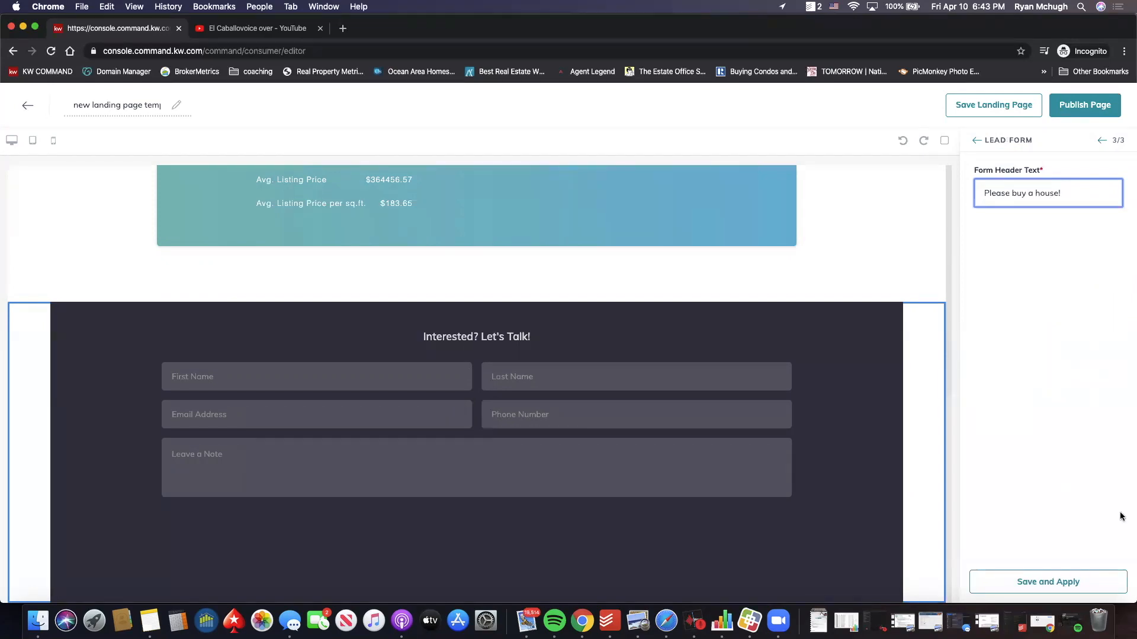
left_click(1050, 585)
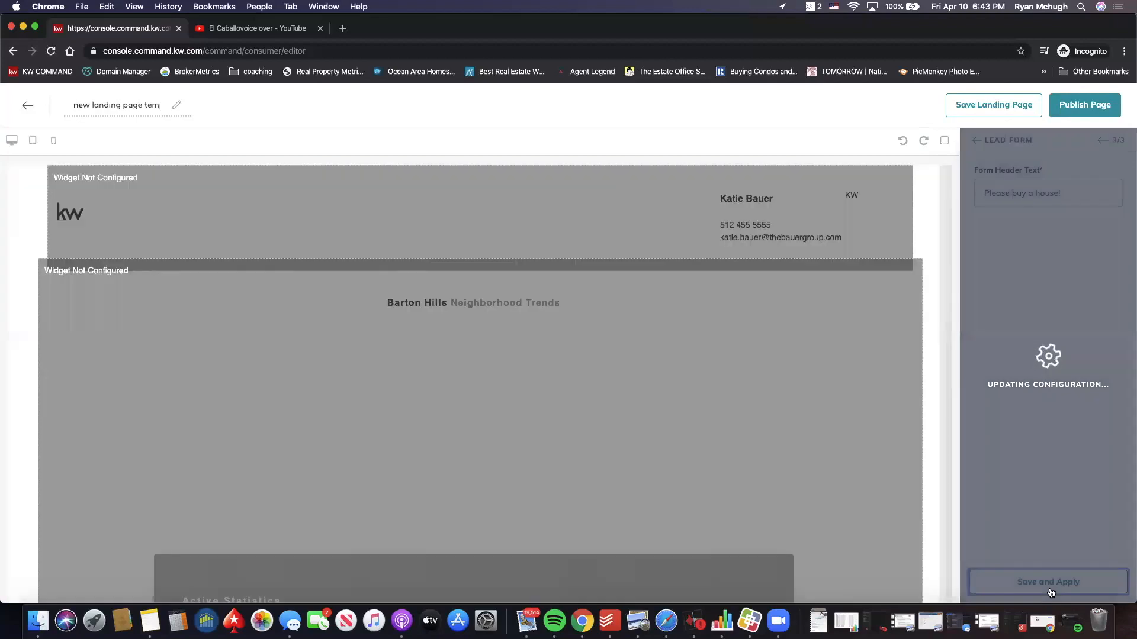
Step: Rename the landing page as "market snap-lake charleston"
left_click(116, 106)
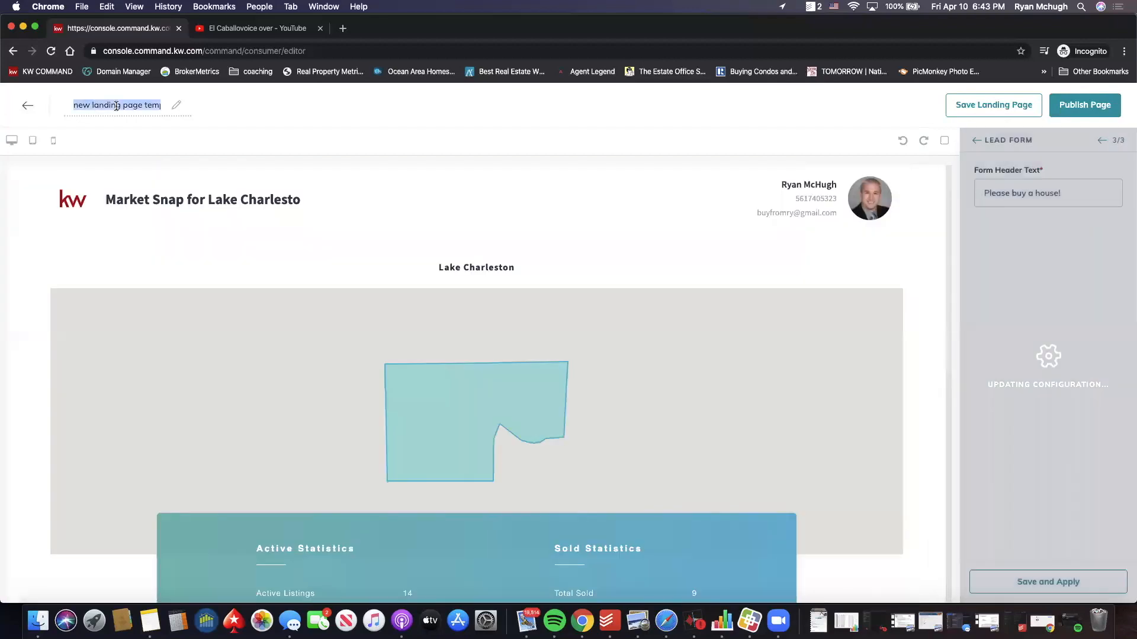
type("market")
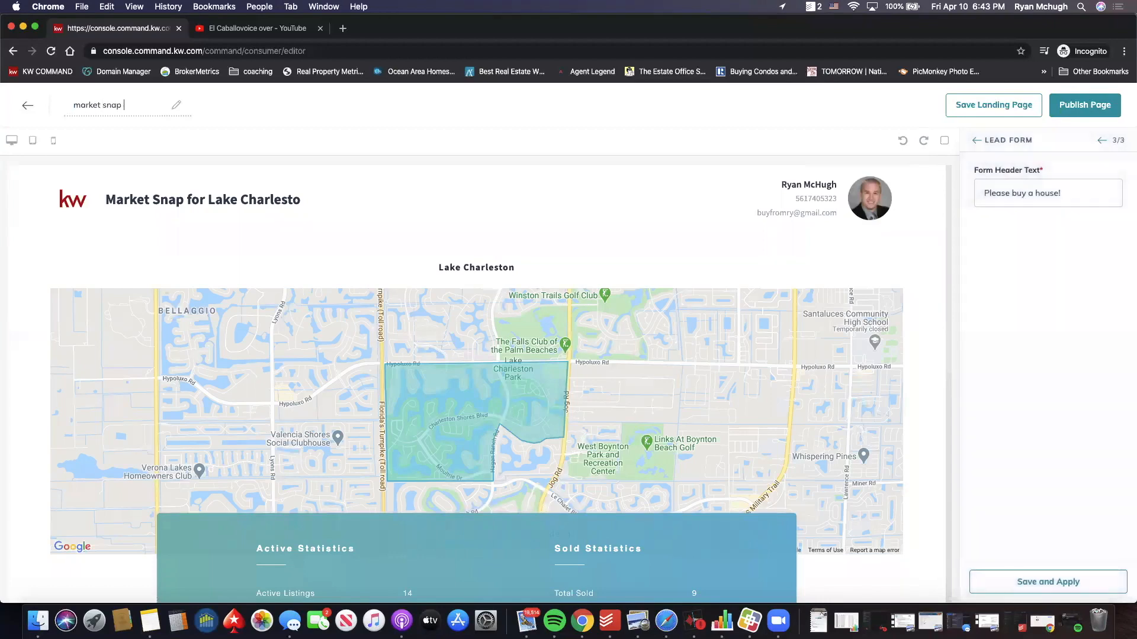
type(" snap-lake charleston")
Step: Preview the page in the mobile layout, return to the desktop layout, and publish it as a landing page
left_click(11, 145)
left_click(52, 142)
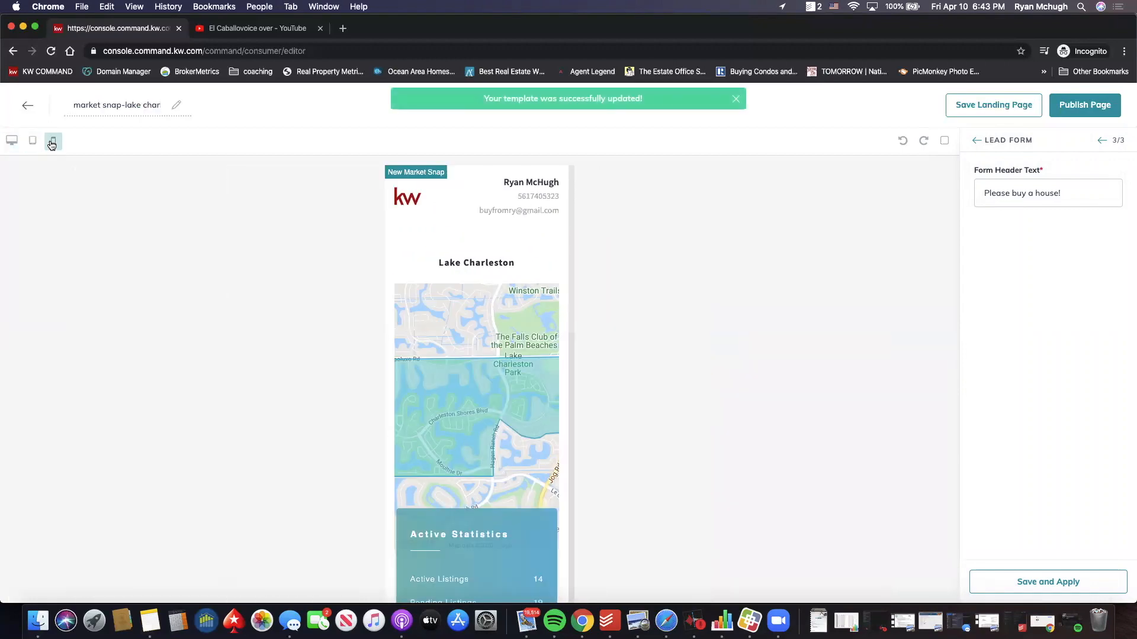
left_click(12, 141)
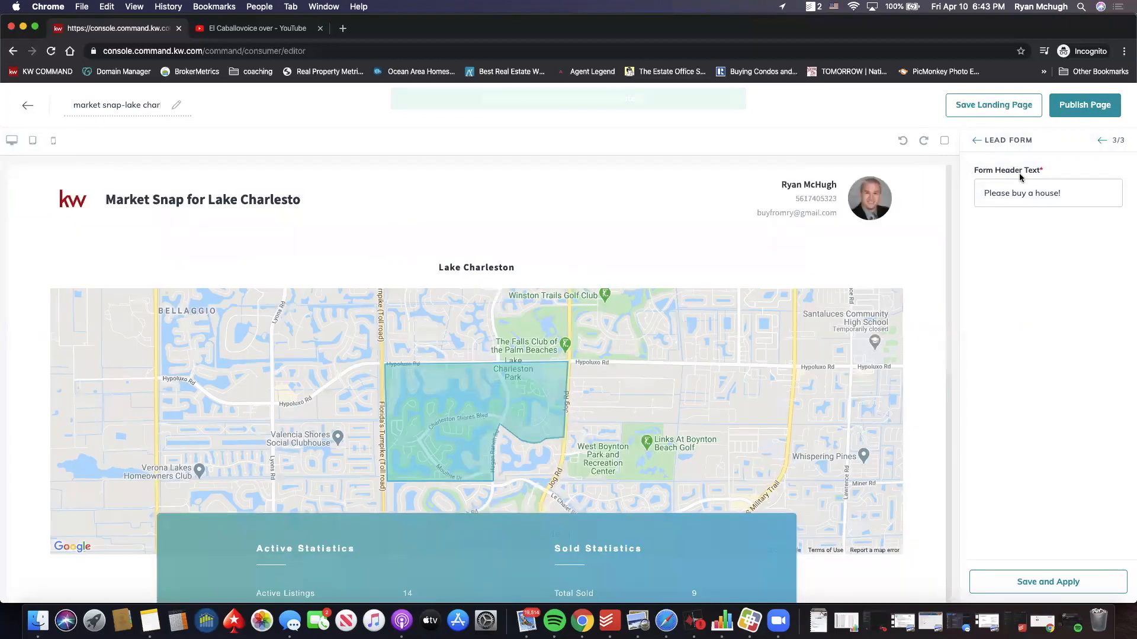
left_click(1087, 118)
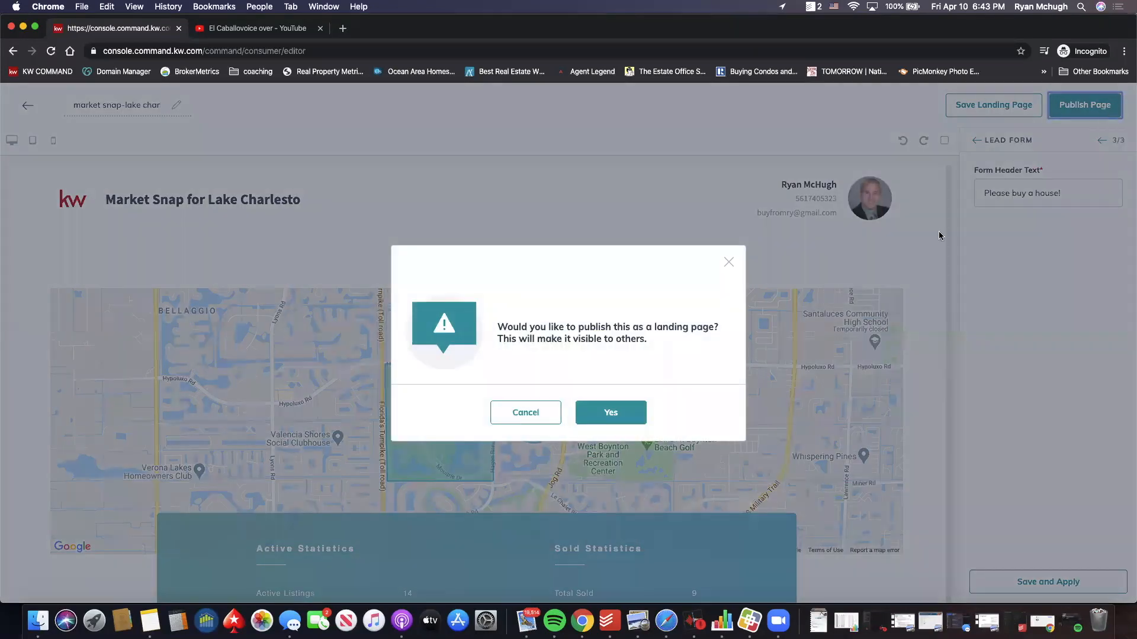
left_click(610, 418)
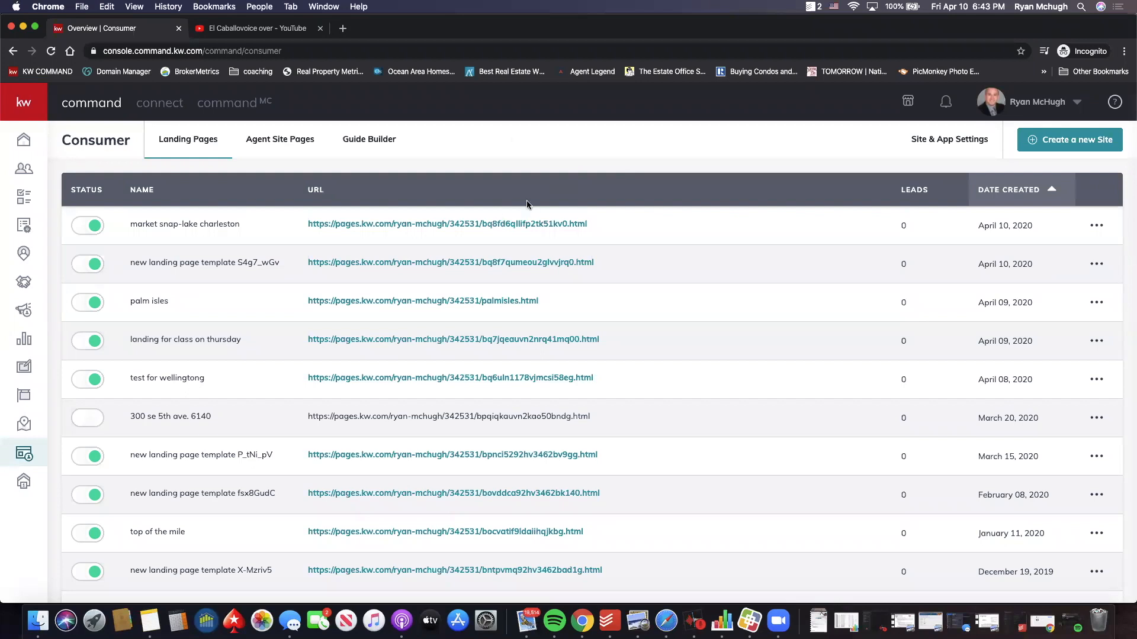
Step: Open the published market snap-lake charleston page from its URL and review it down to the lead form
left_click(483, 225)
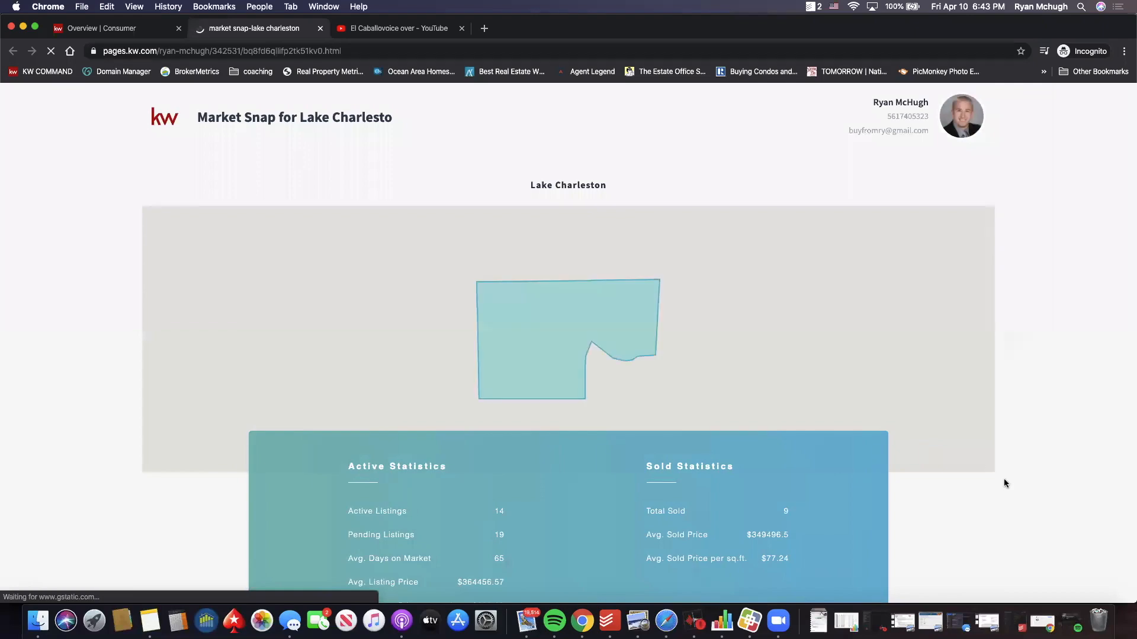
scroll(1003, 480, "down", 1)
scroll(1004, 483, "down", 7)
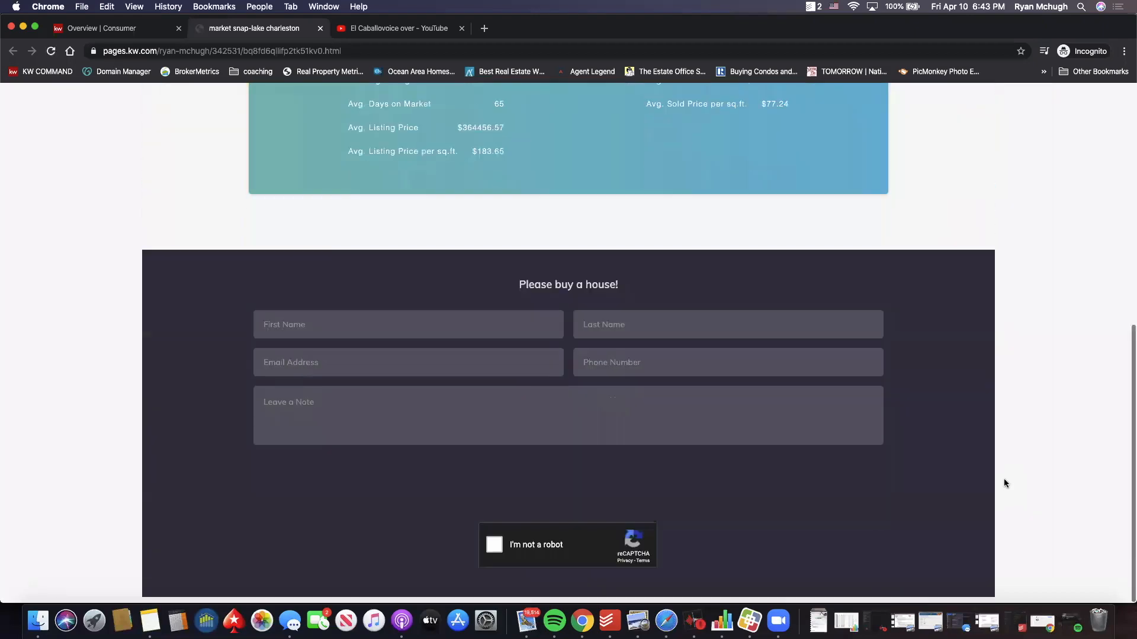
scroll(1004, 481, "up", 8)
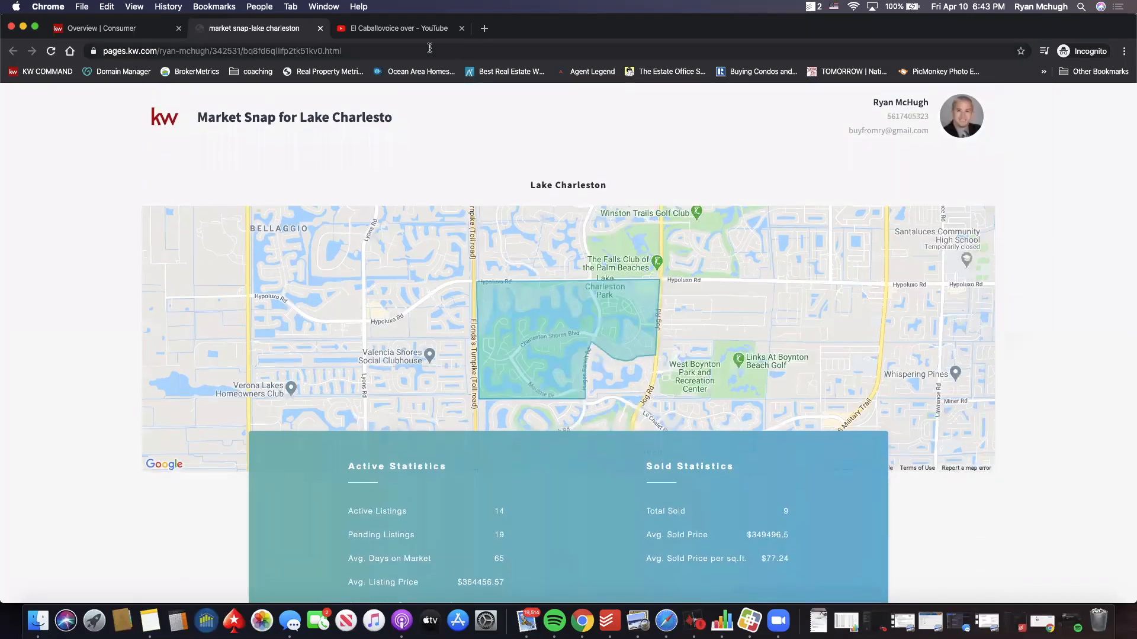